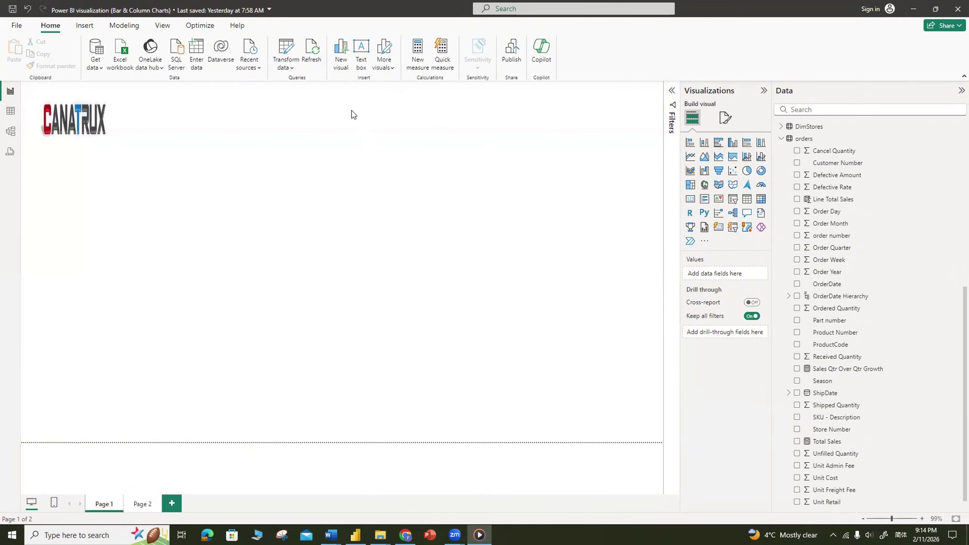
pyautogui.click(341, 53)
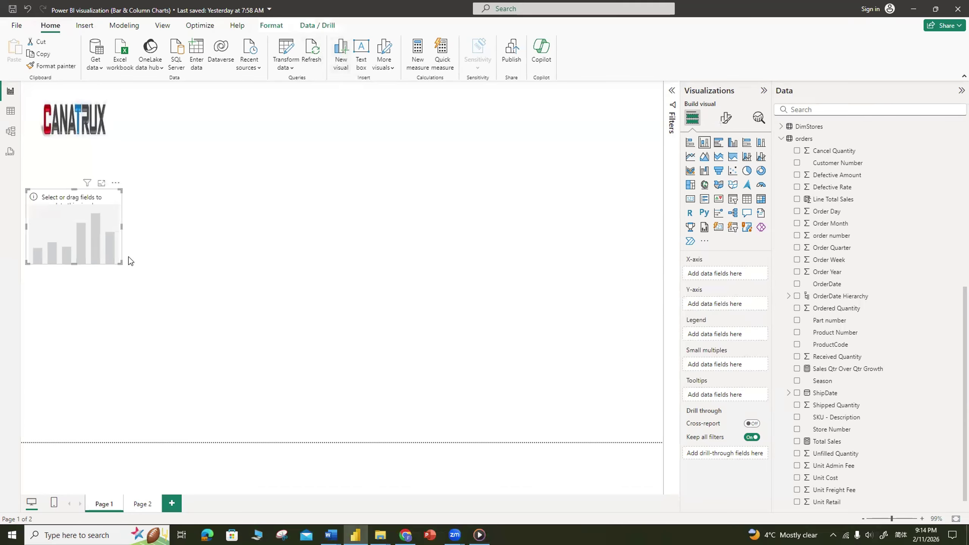
pyautogui.moveTo(121, 263); pyautogui.dragTo(342, 344)
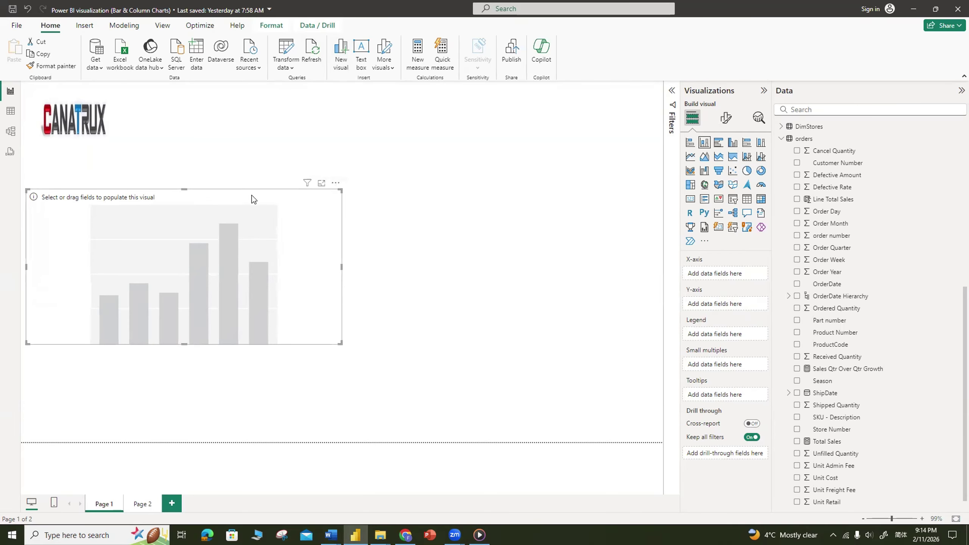
pyautogui.press('Delete')
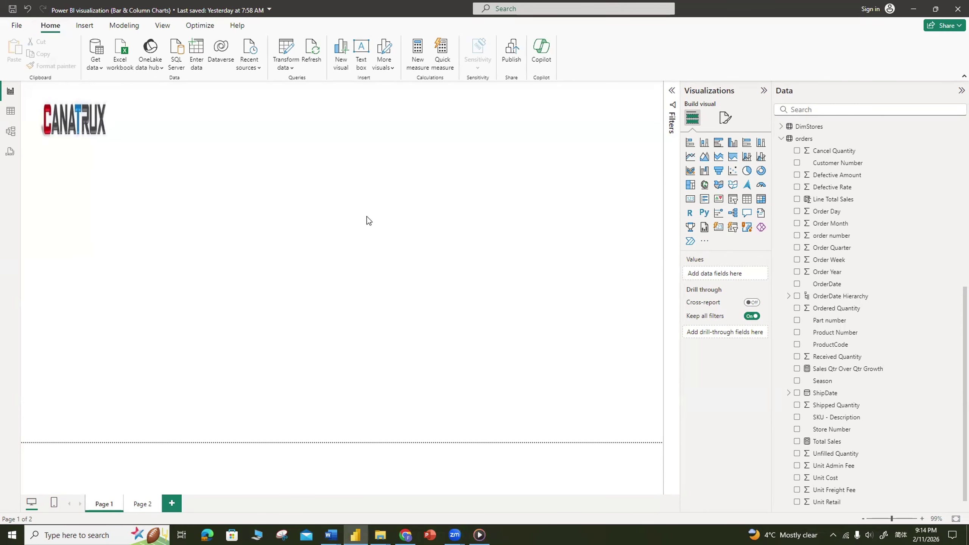
# Add a stacked bar chart to Page 1, enlarge it and place it just below the Canatrux logo
pyautogui.click(691, 142)
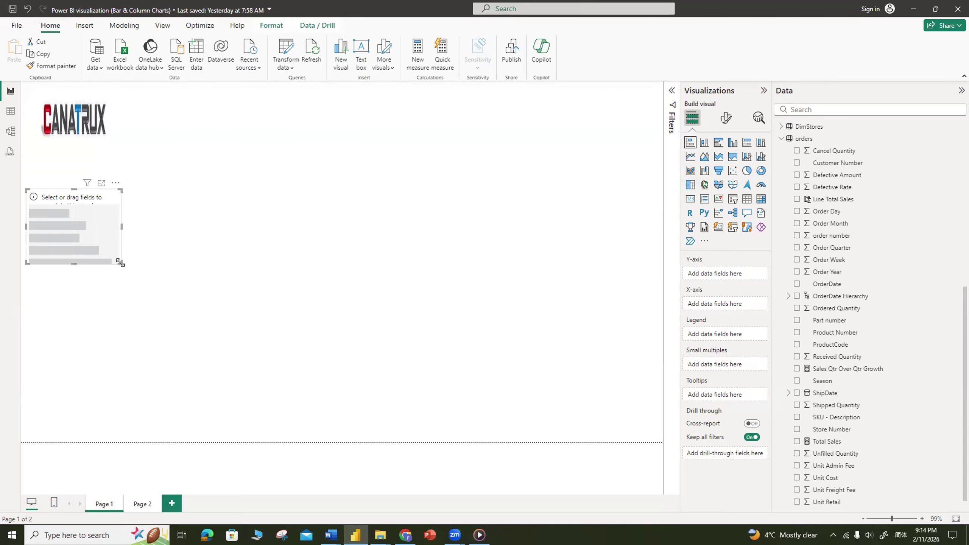
pyautogui.moveTo(121, 264); pyautogui.dragTo(409, 366)
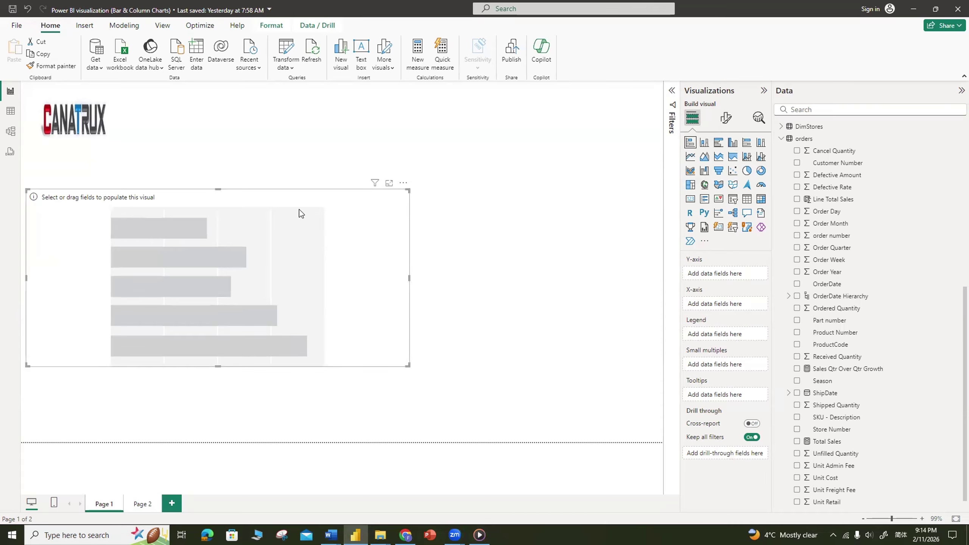
pyautogui.moveTo(298, 194); pyautogui.dragTo(311, 162)
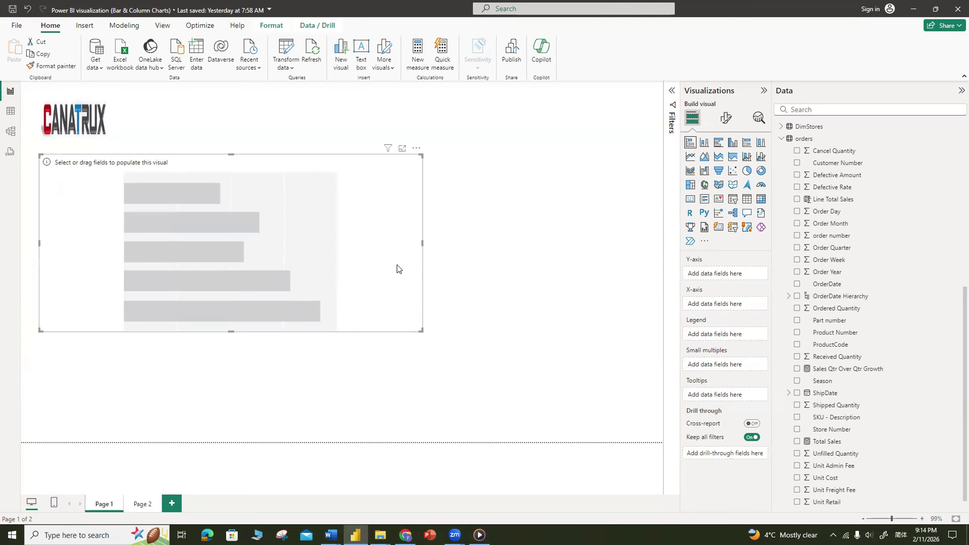
pyautogui.moveTo(422, 331); pyautogui.dragTo(450, 347)
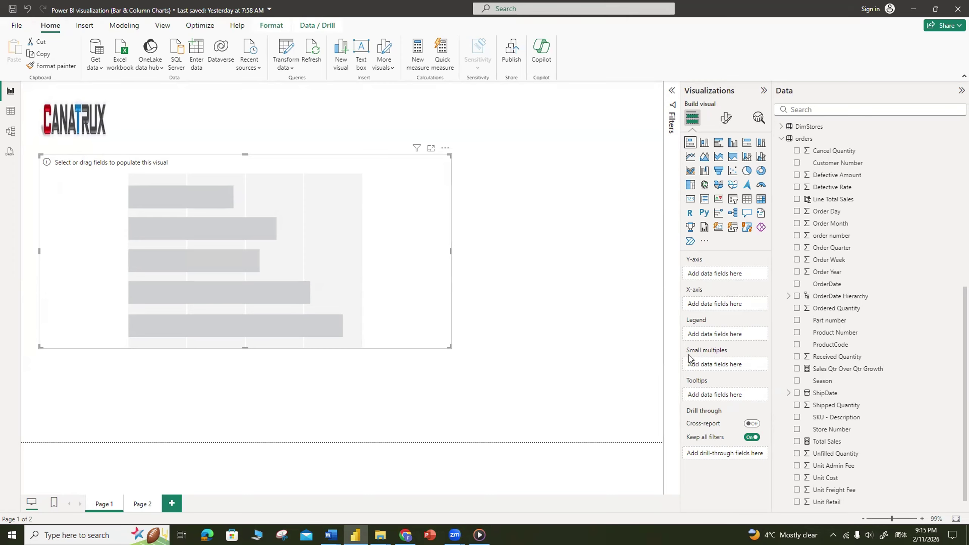
pyautogui.click(720, 174)
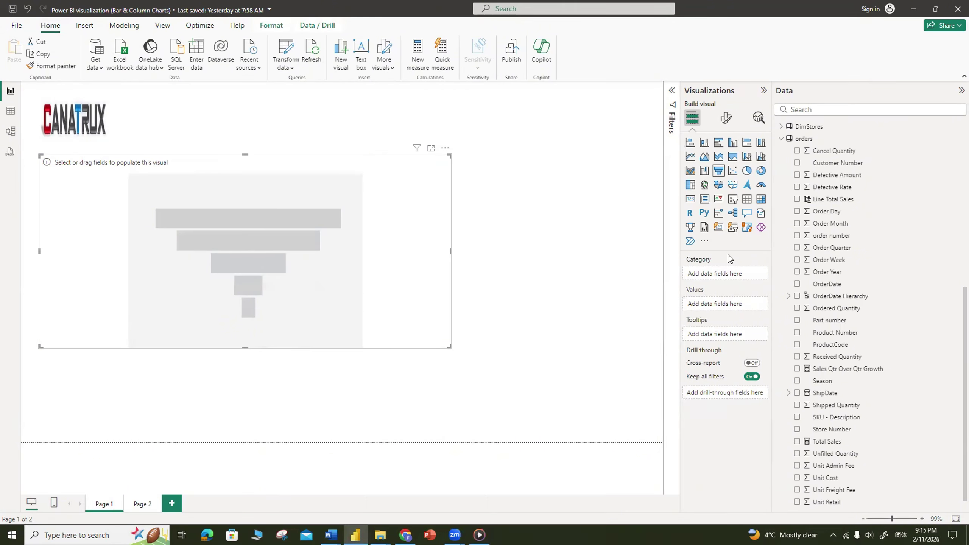
pyautogui.click(690, 142)
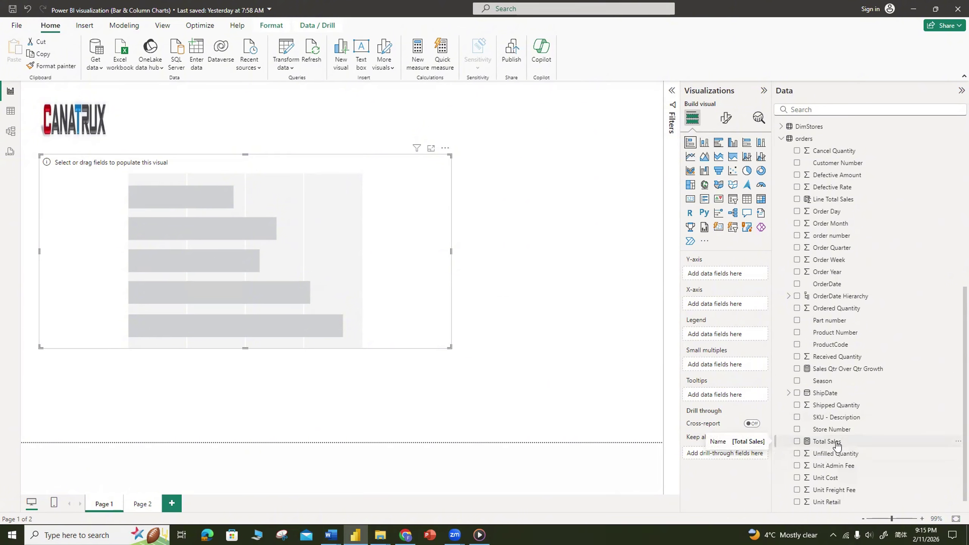
# Put the Total Sales measure on the bar chart's X-axis and view the measure's formula
pyautogui.moveTo(833, 443); pyautogui.dragTo(748, 308)
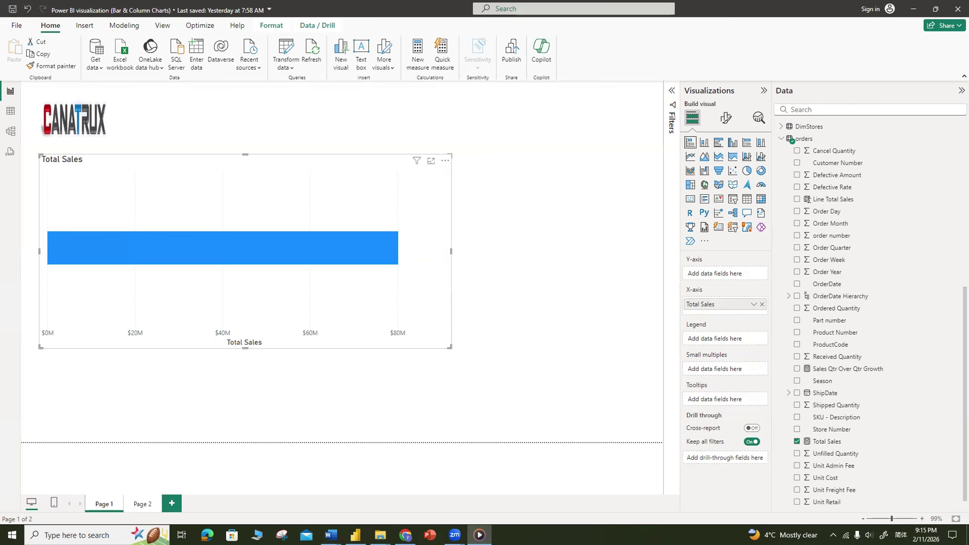
pyautogui.click(827, 442)
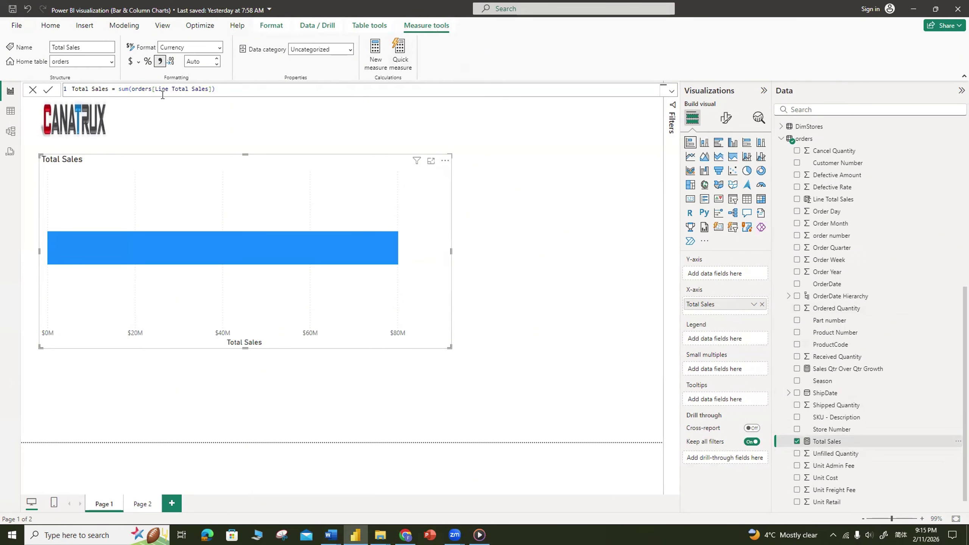
pyautogui.click(131, 64)
pyautogui.click(131, 63)
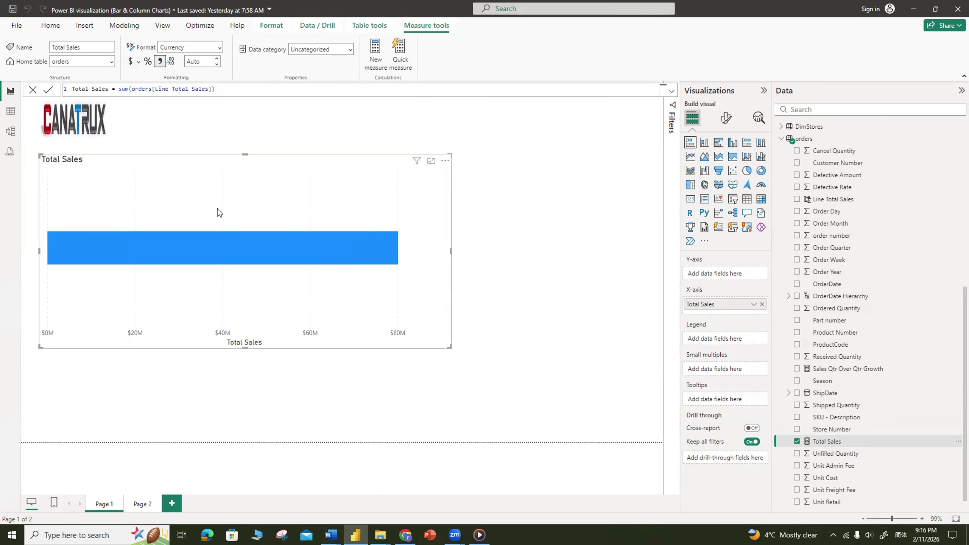
pyautogui.moveTo(285, 249)
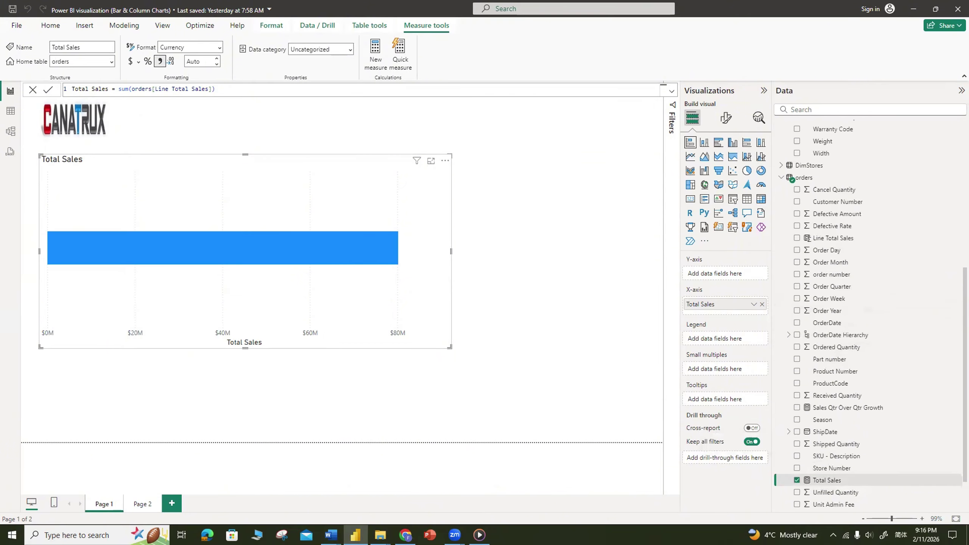
# Put the Category field from DimProducts on the bar chart's Y-axis
pyautogui.scroll(6, 956, 320)
pyautogui.scroll(3, 877, 315)
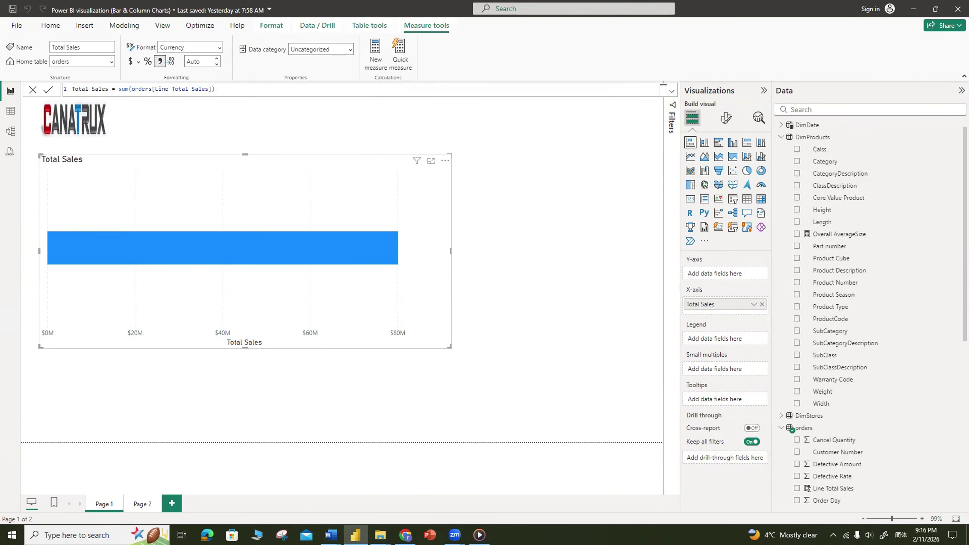
pyautogui.click(797, 162)
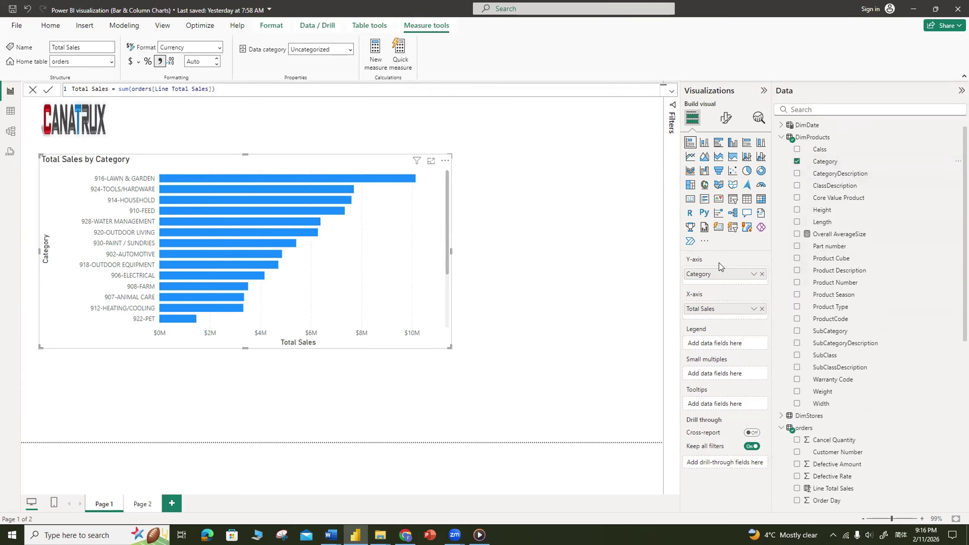
pyautogui.moveTo(721, 280); pyautogui.dragTo(699, 286)
# Try splitting the bars by Order Year from the orders table as the legend, and remove that field again
pyautogui.scroll(-5, 919, 366)
pyautogui.scroll(-2, 919, 364)
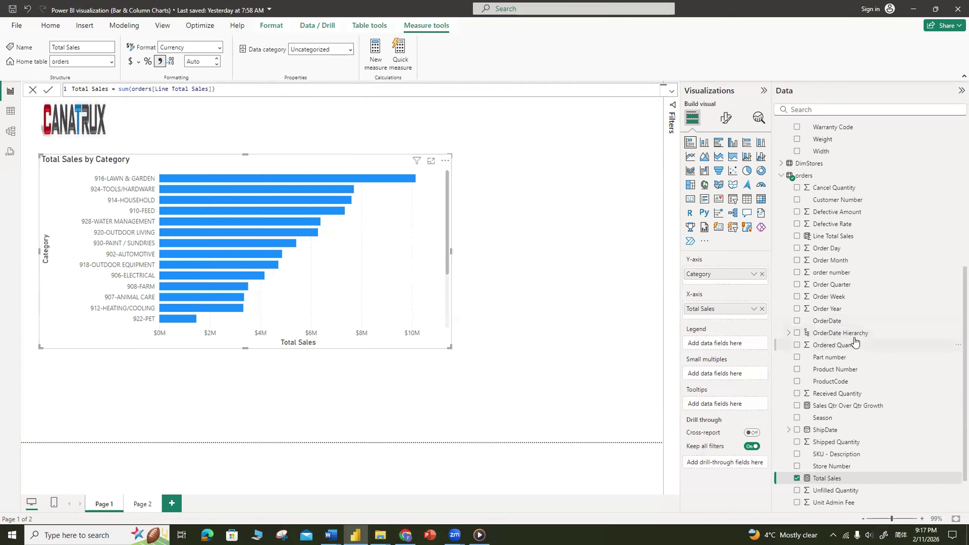
pyautogui.moveTo(763, 343)
pyautogui.mouseDown()
pyautogui.moveTo(727, 343)
pyautogui.moveTo(744, 344)
pyautogui.mouseUp()
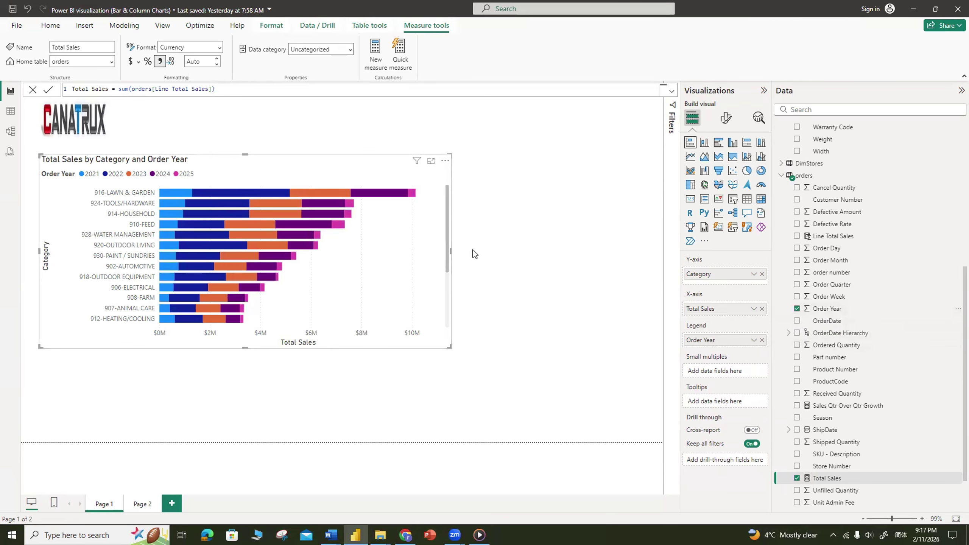
pyautogui.click(762, 340)
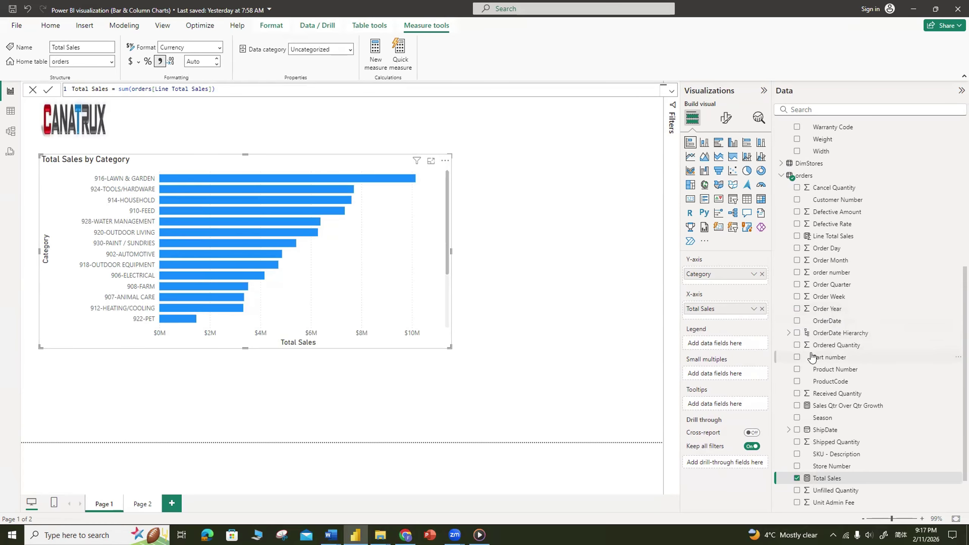
# Add Defective Rate from the orders table to the chart's tooltips, aggregated as Average, and check a bar's tooltip
pyautogui.moveTo(834, 227); pyautogui.dragTo(748, 406)
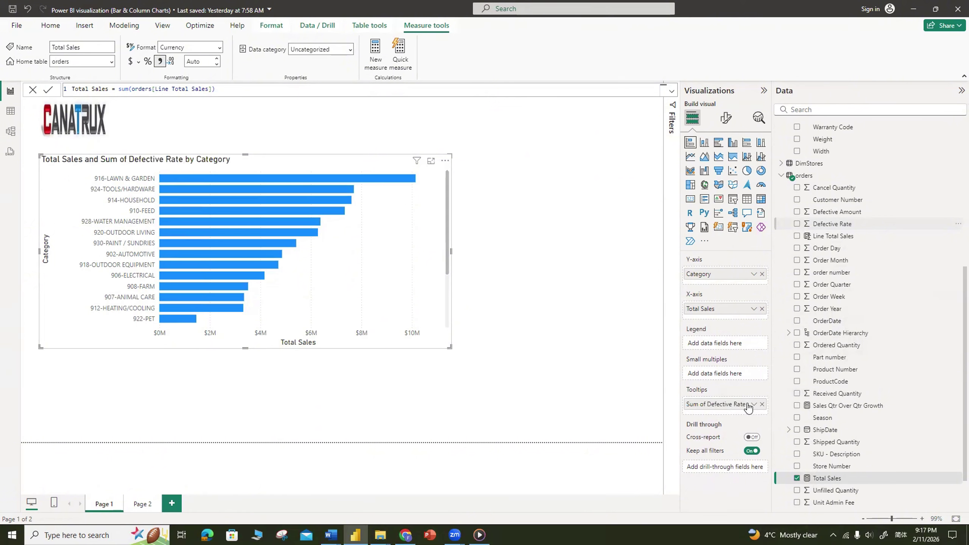
pyautogui.click(754, 404)
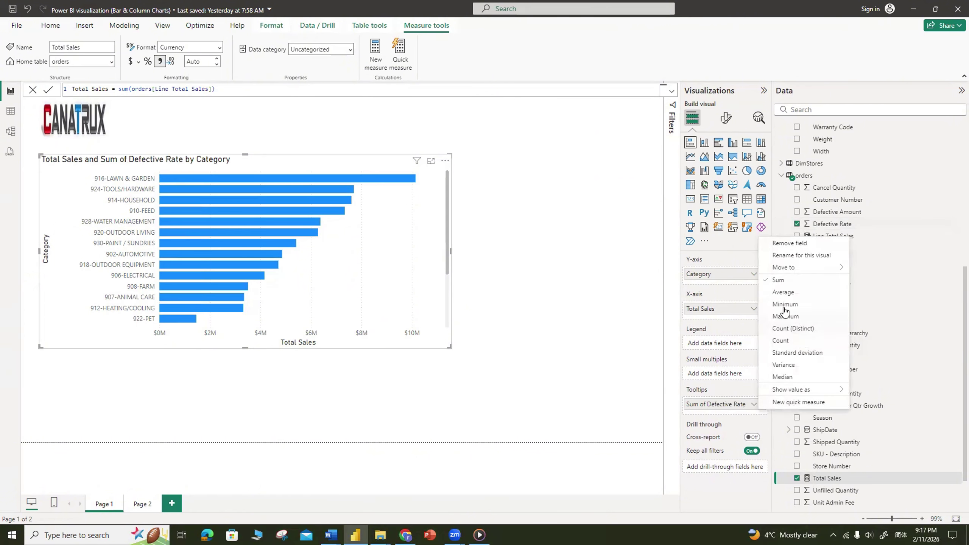
pyautogui.click(784, 293)
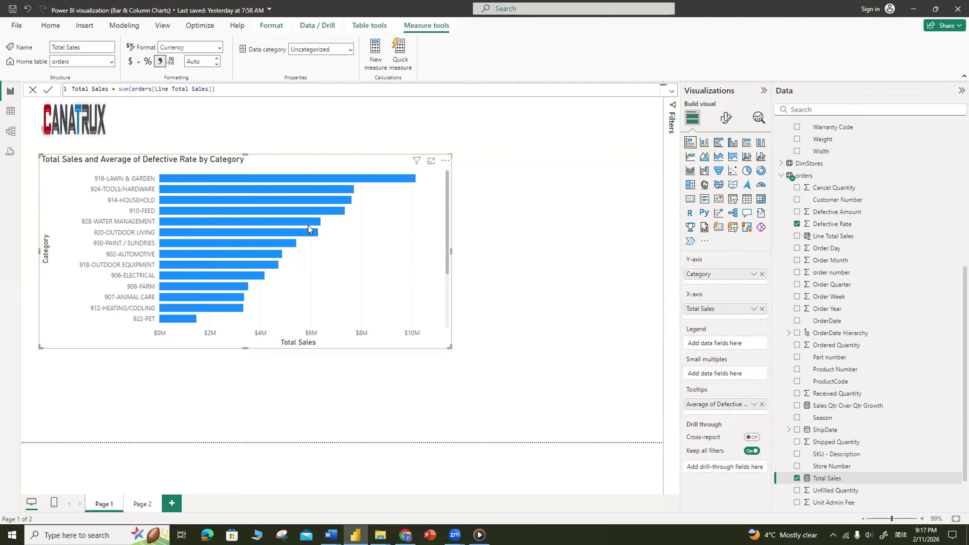
pyautogui.moveTo(311, 178)
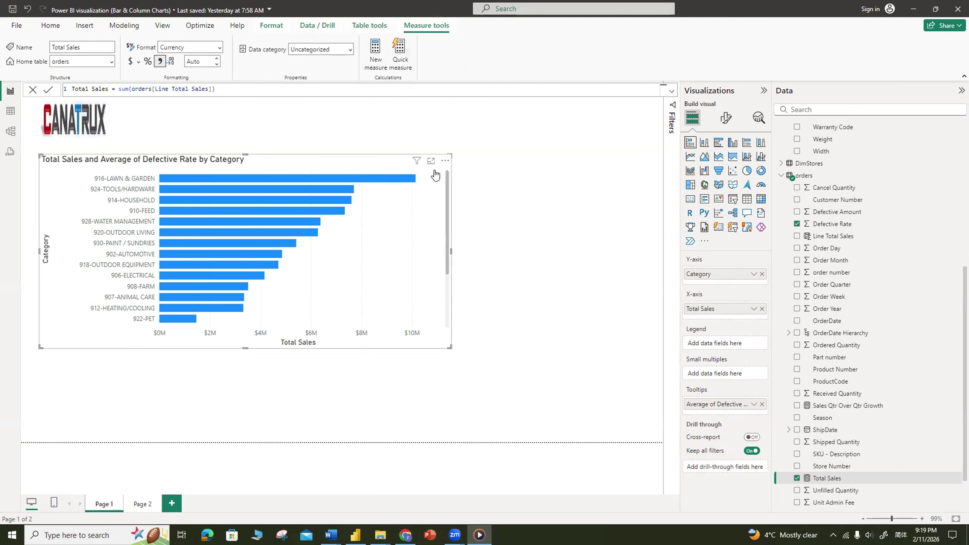
# Turn off the Y-axis title in the bar chart's visual formatting
pyautogui.click(521, 201)
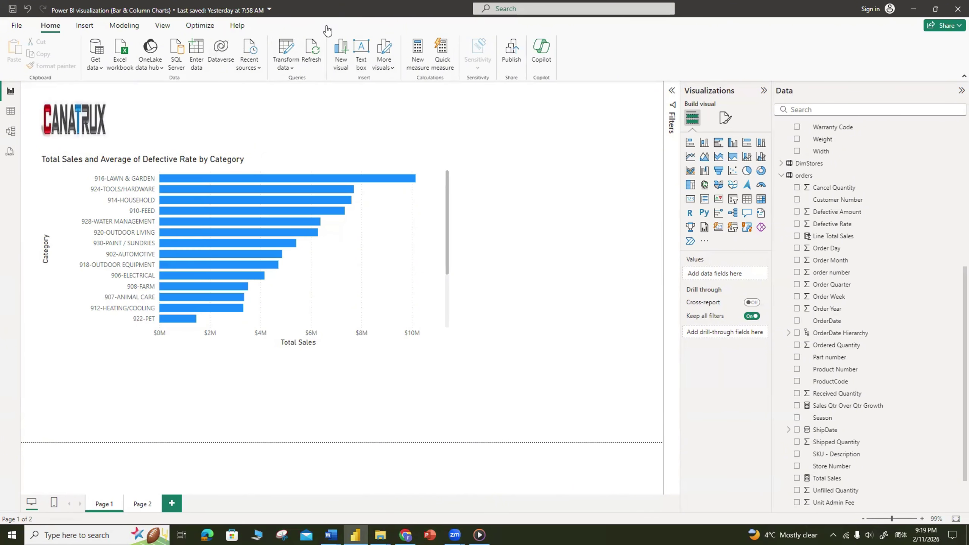
pyautogui.click(434, 213)
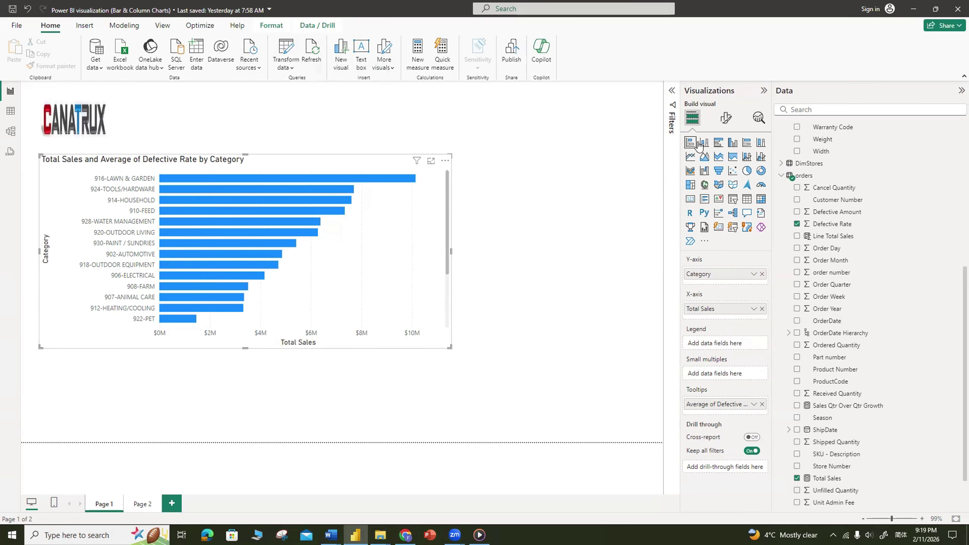
pyautogui.click(726, 120)
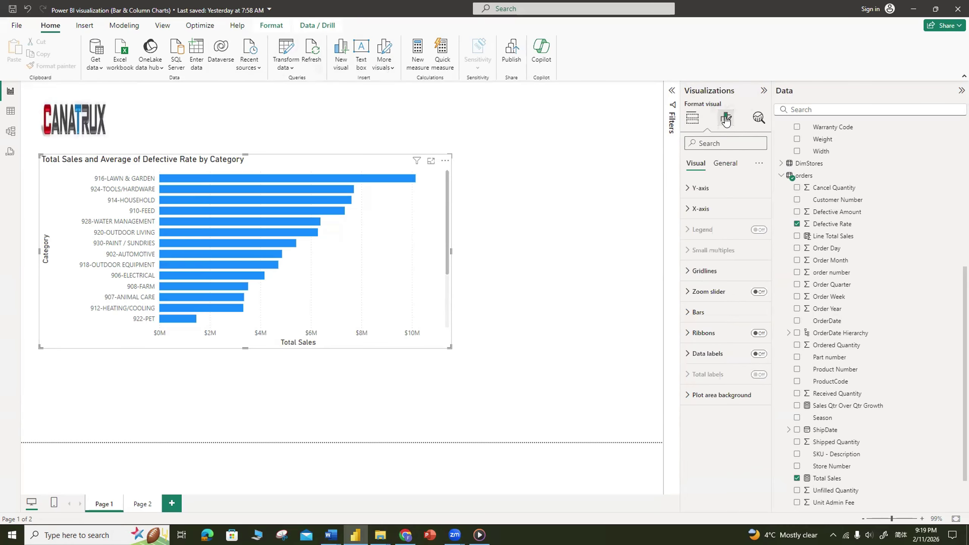
pyautogui.click(688, 190)
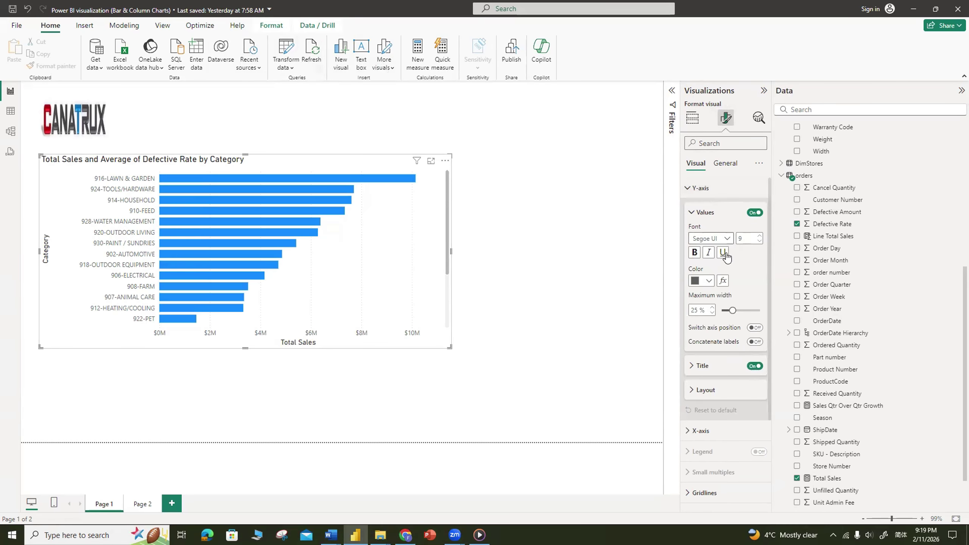
pyautogui.scroll(-2, 725, 275)
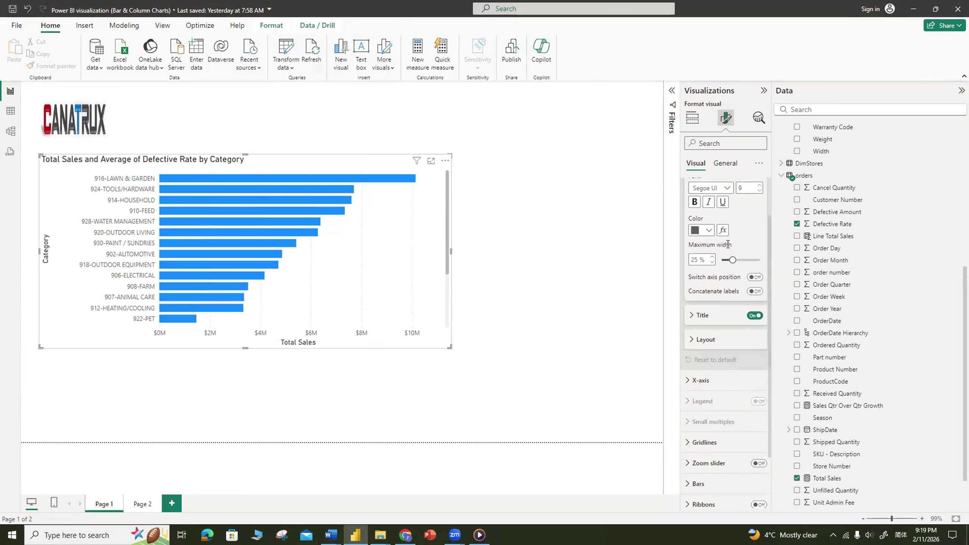
pyautogui.click(754, 316)
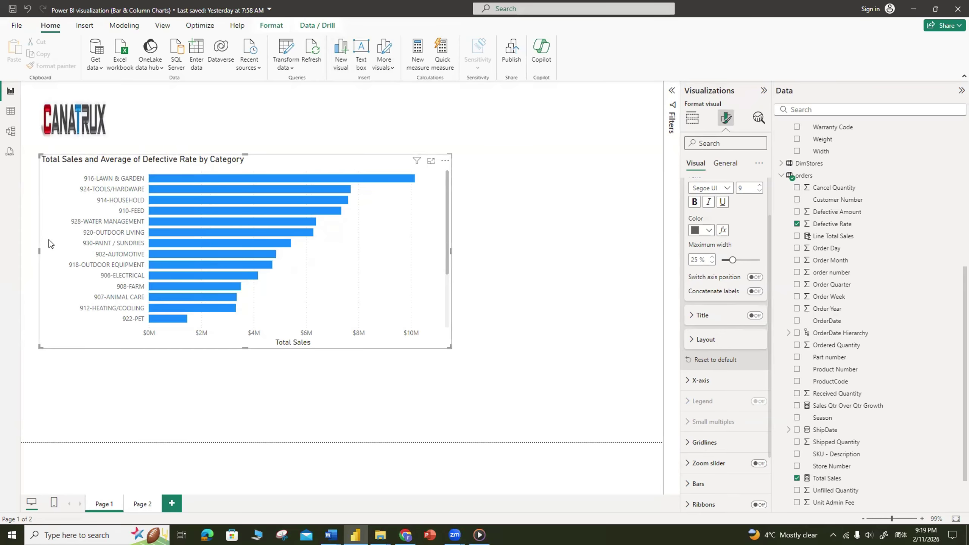
pyautogui.scroll(2, 731, 239)
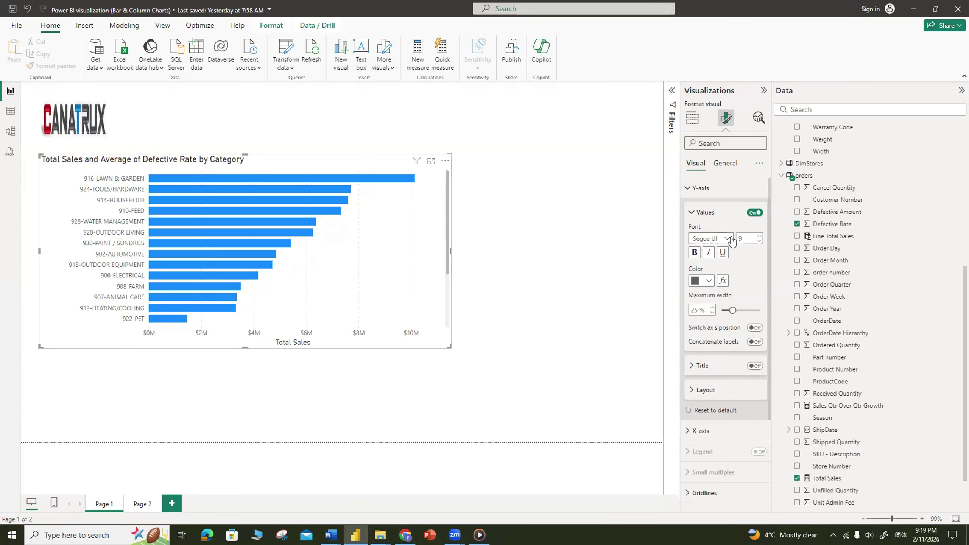
pyautogui.click(689, 190)
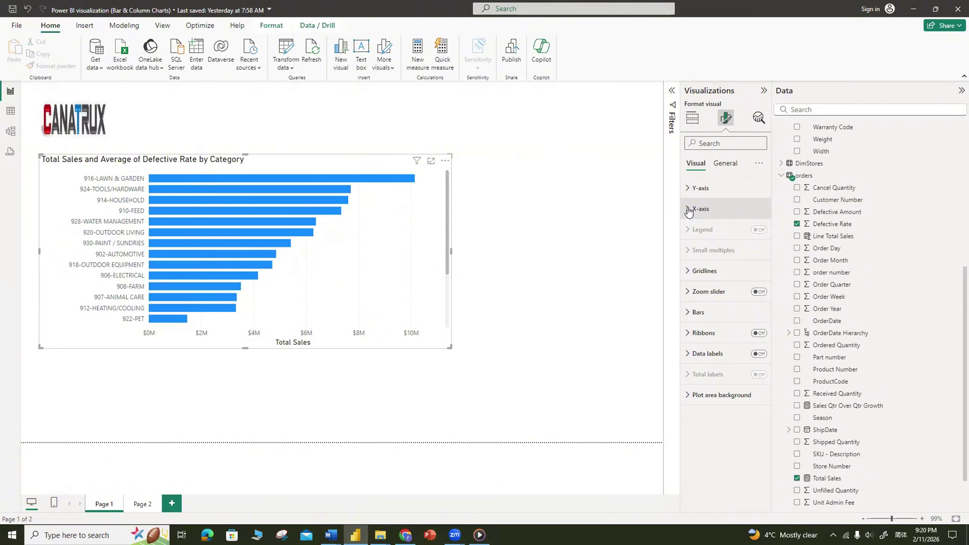
# Turn on data labels for the bar chart and set their position to Inside end
pyautogui.click(689, 211)
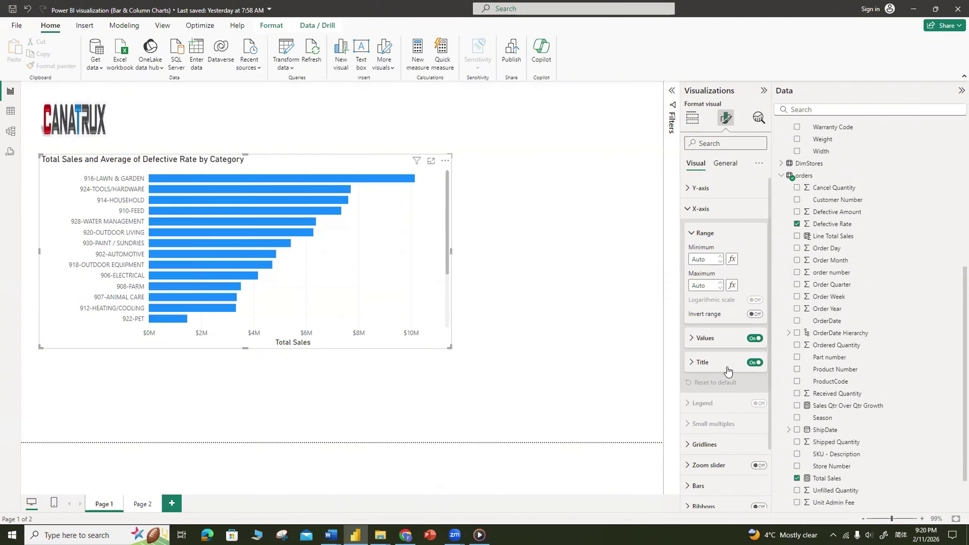
pyautogui.scroll(-3, 732, 409)
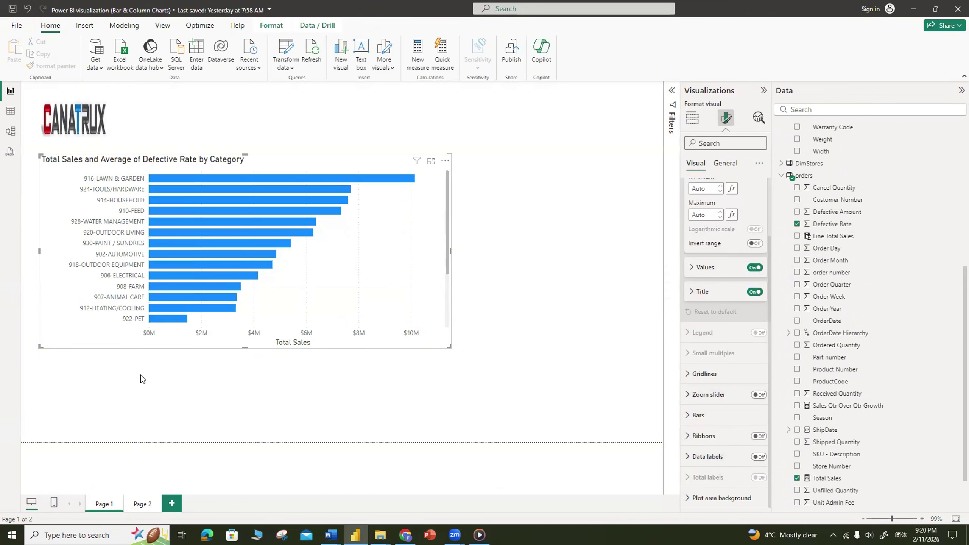
pyautogui.moveTo(284, 240)
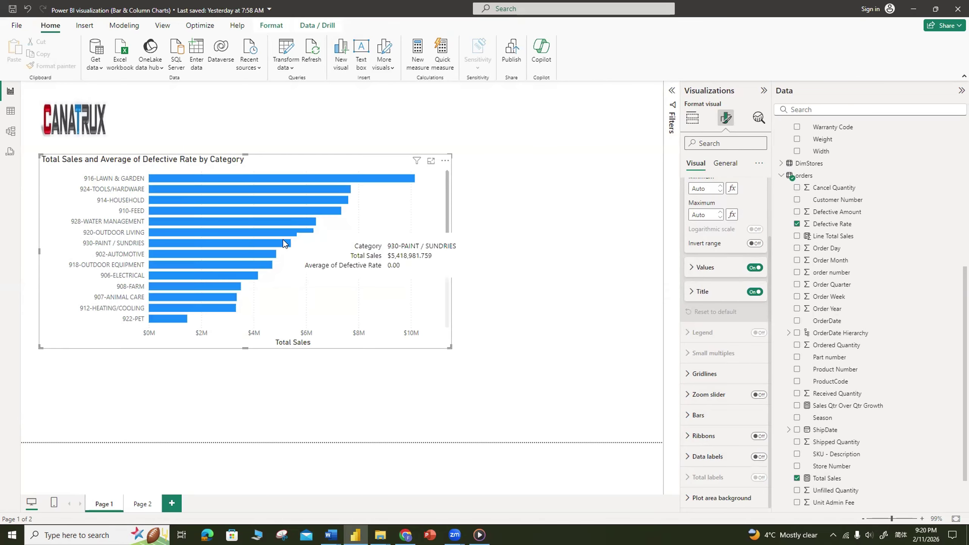
pyautogui.click(760, 457)
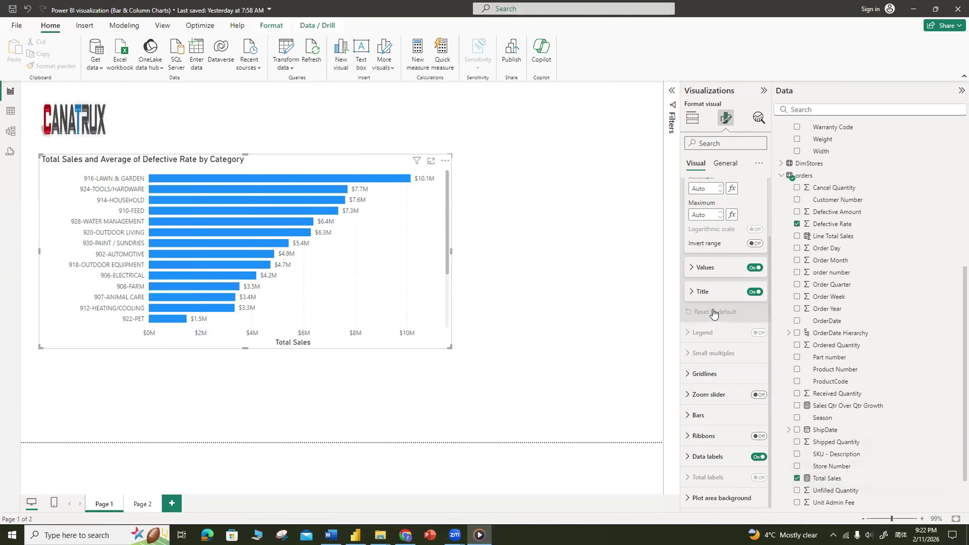
pyautogui.click(689, 463)
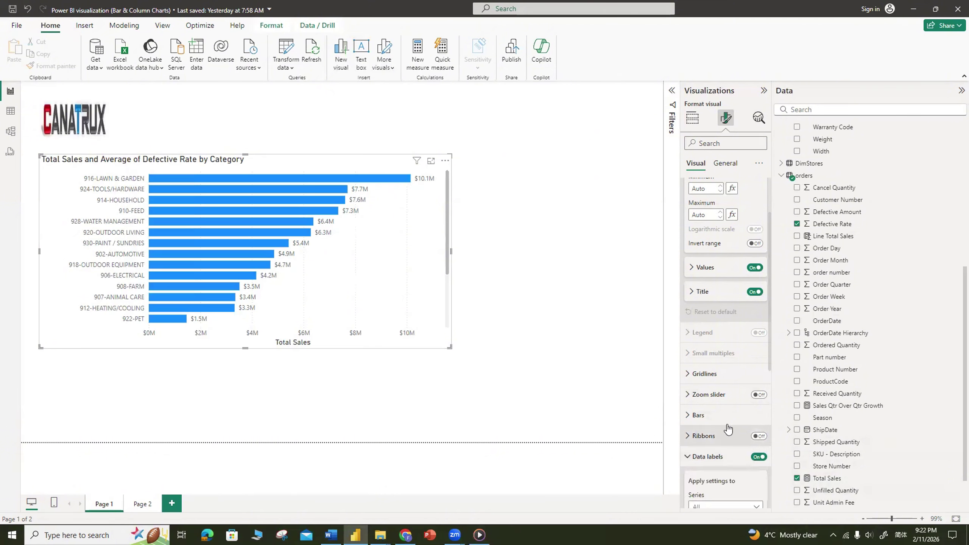
pyautogui.click(758, 373)
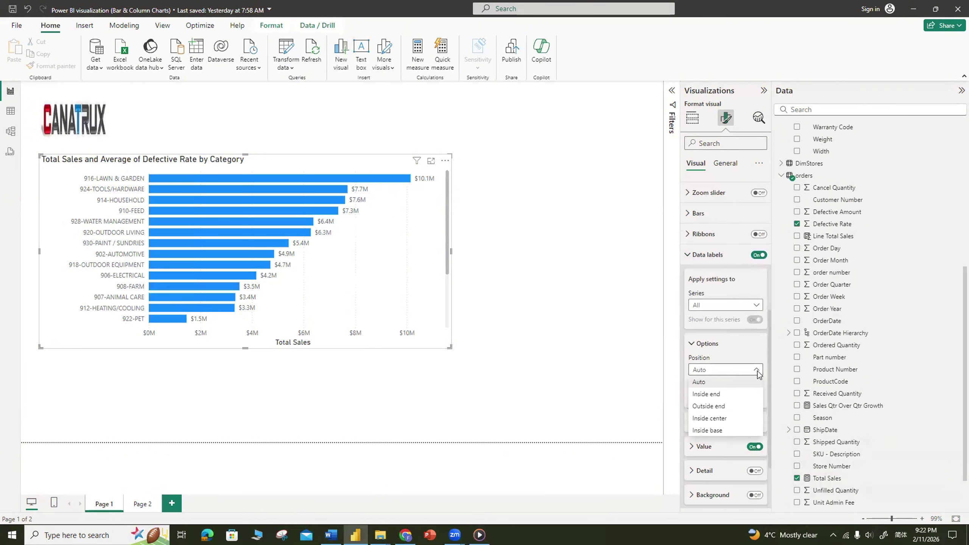
pyautogui.click(709, 393)
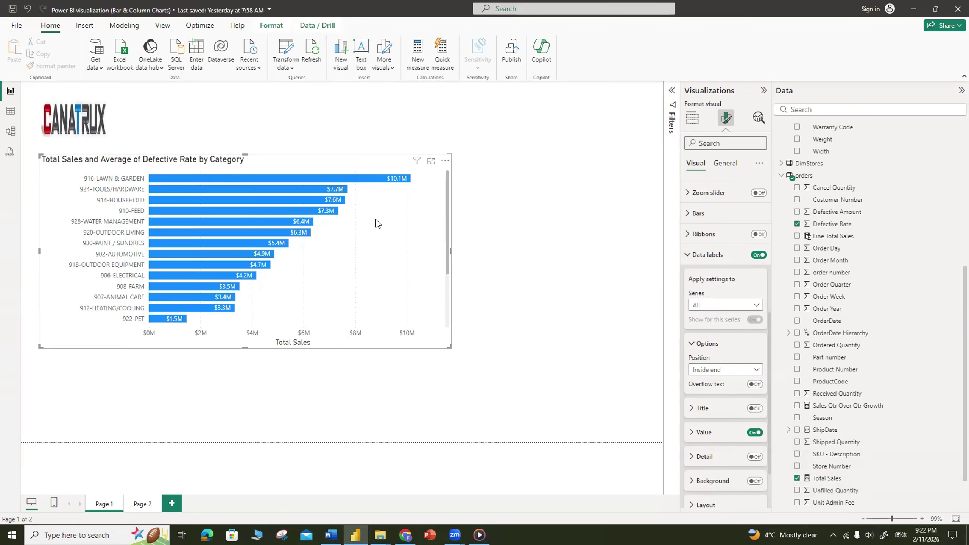
# Change the chart title text to "Total Sales and Defective Rate by Category"
pyautogui.click(726, 165)
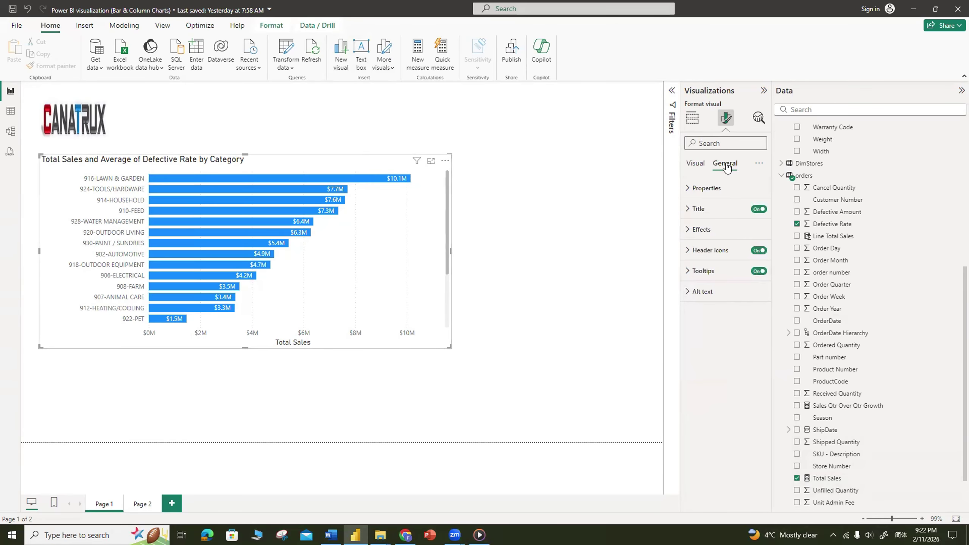
pyautogui.click(688, 210)
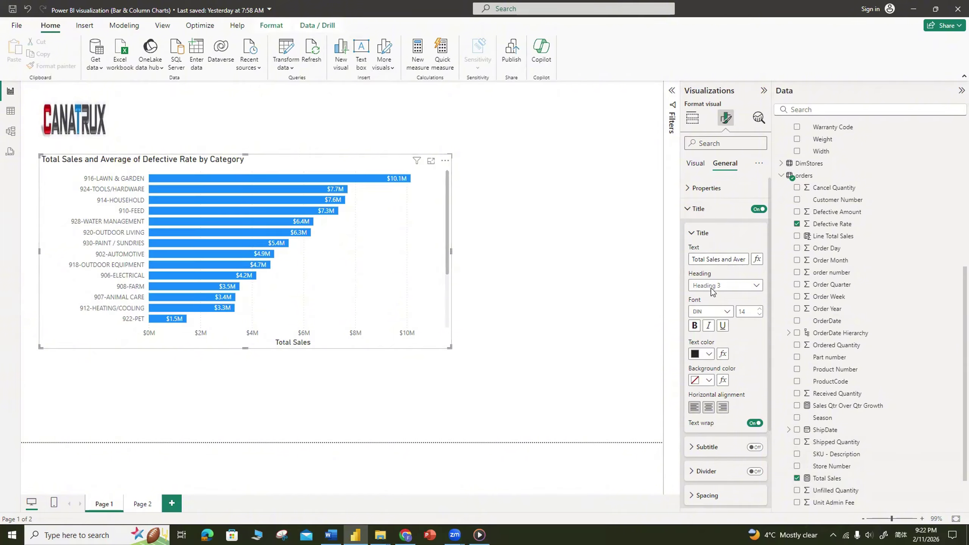
pyautogui.moveTo(693, 260); pyautogui.dragTo(756, 259)
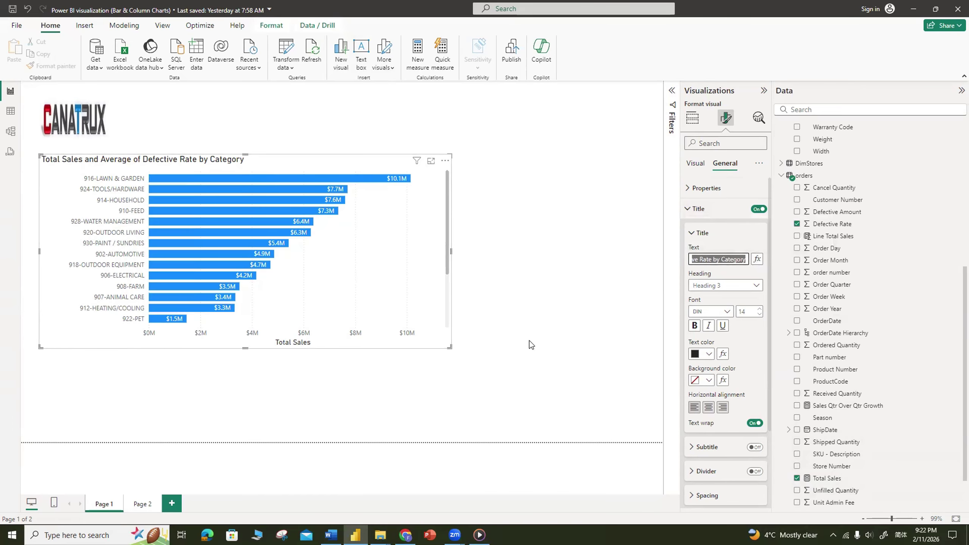
pyautogui.write('Total Sales and Defective Rate by Category')
pyautogui.click(735, 241)
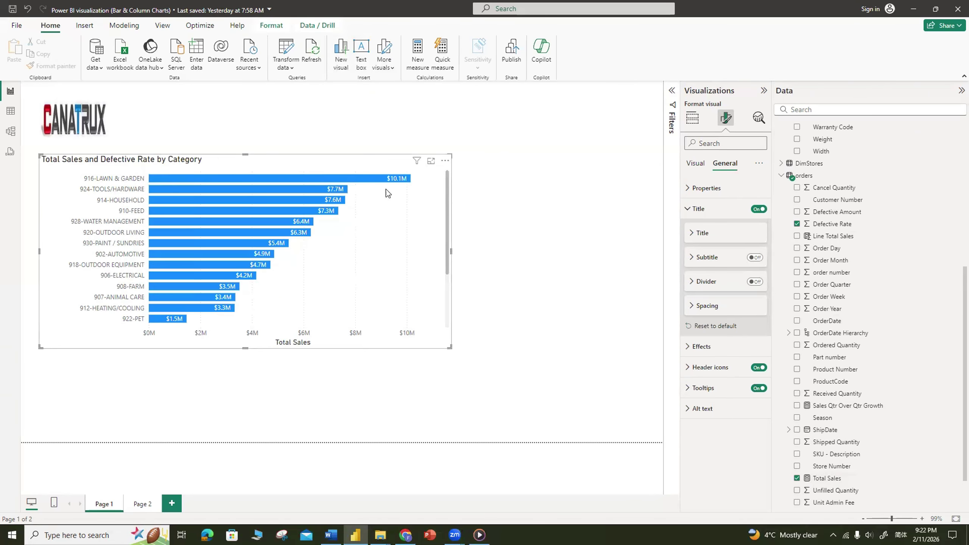
# Center the chart title horizontally and set its text color to blue
pyautogui.click(692, 234)
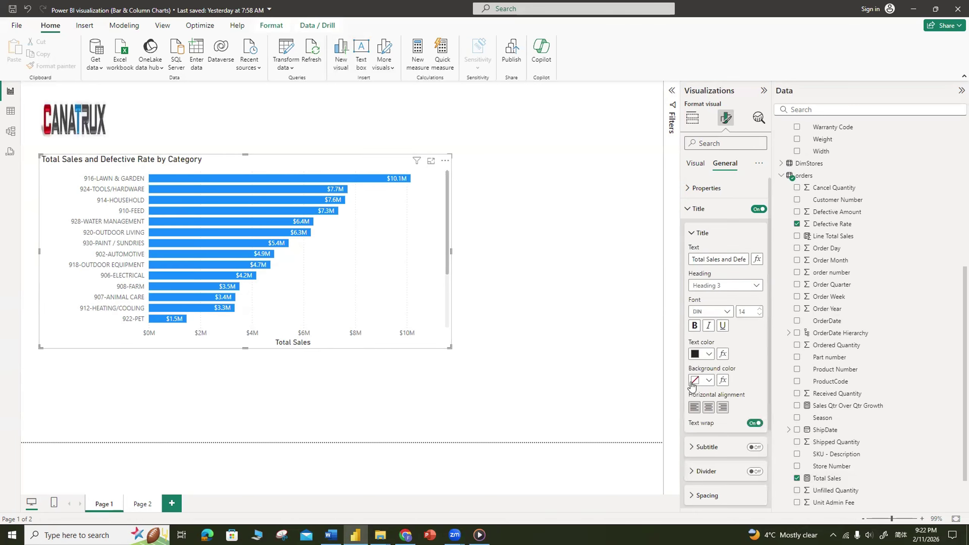
pyautogui.scroll(-1, 747, 387)
pyautogui.scroll(-2, 747, 388)
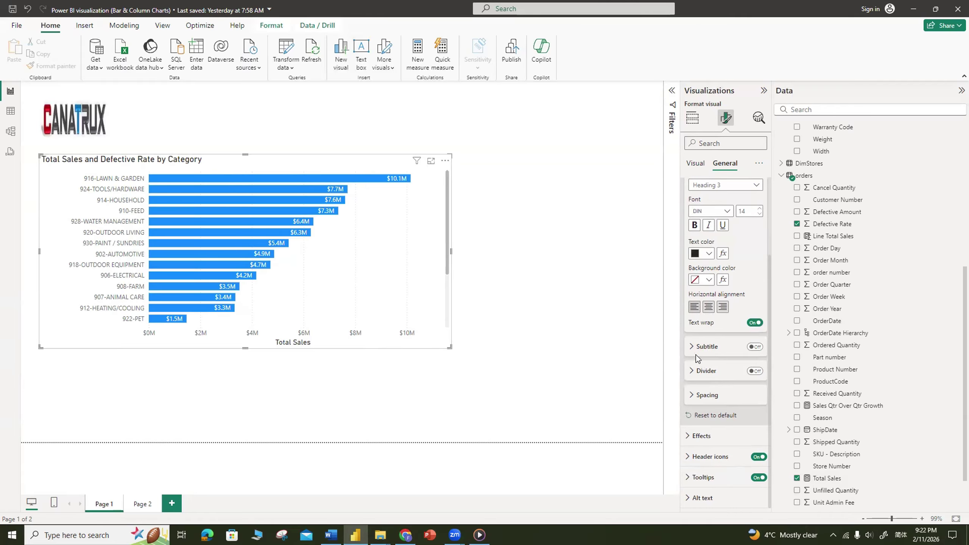
pyautogui.click(710, 308)
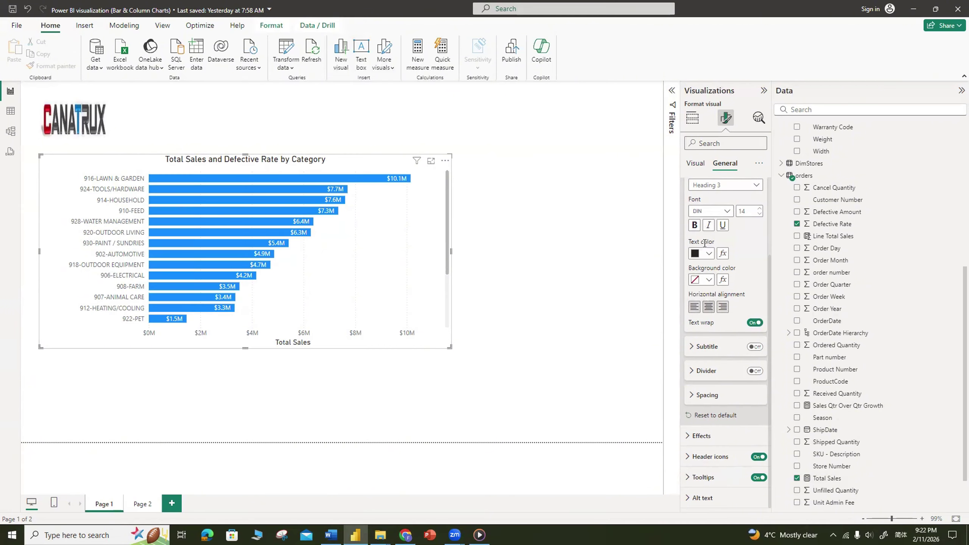
pyautogui.click(707, 254)
pyautogui.click(729, 289)
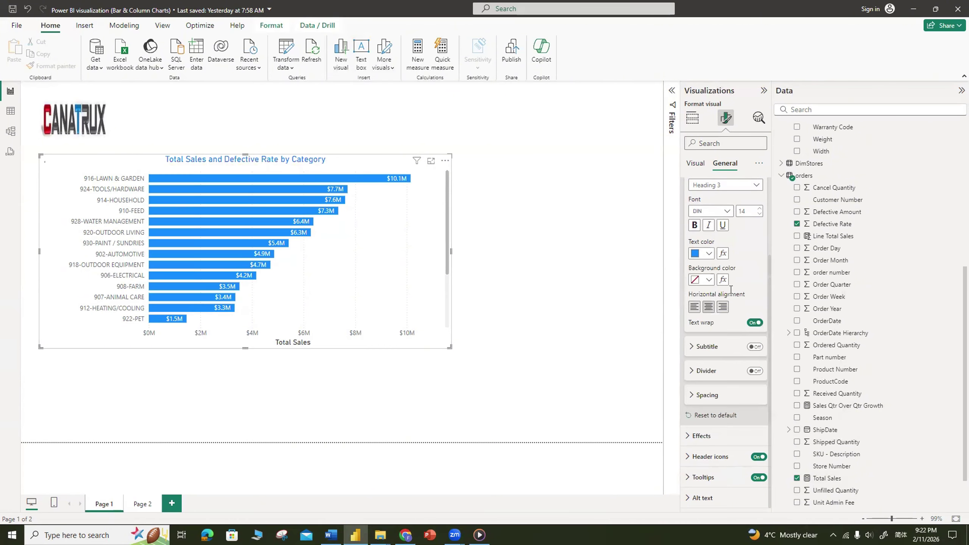
# Sort the chart's axis by Total Sales in ascending order
pyautogui.click(445, 163)
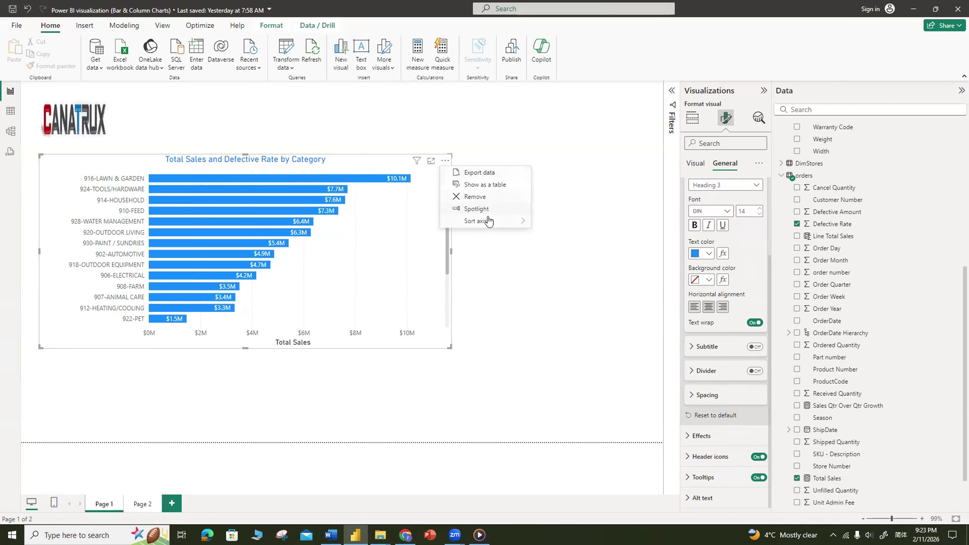
pyautogui.moveTo(480, 220)
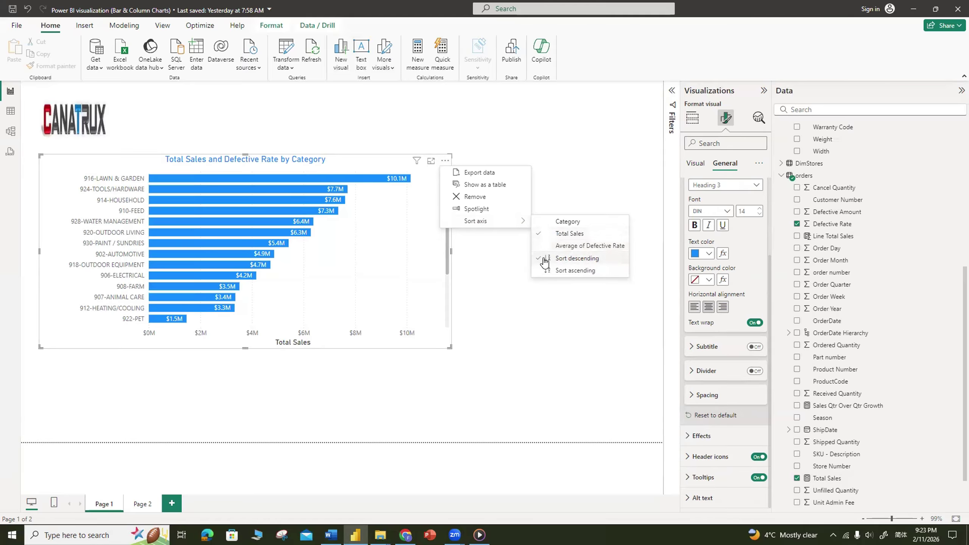
pyautogui.click(575, 271)
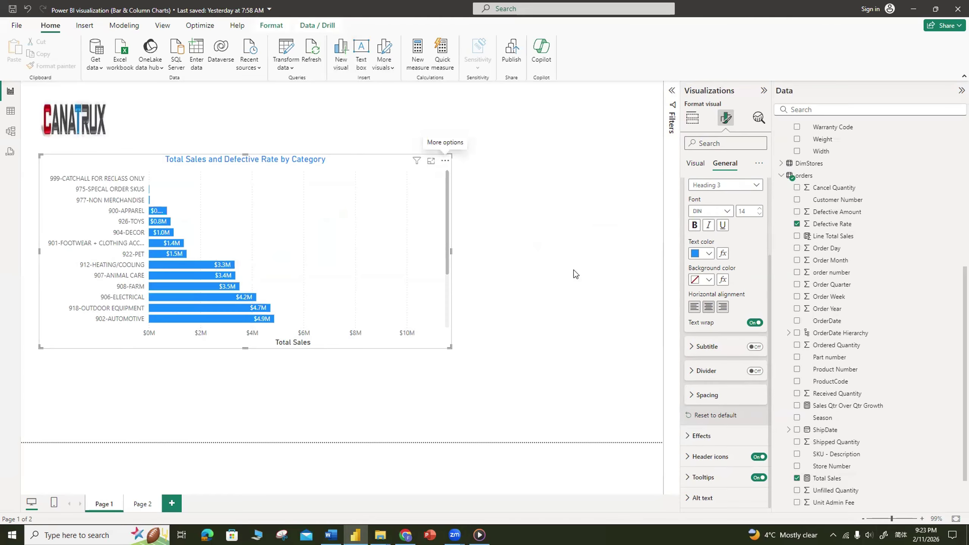
# Sort the chart's axis by Category instead of Total Sales, and deselect the chart
pyautogui.click(445, 160)
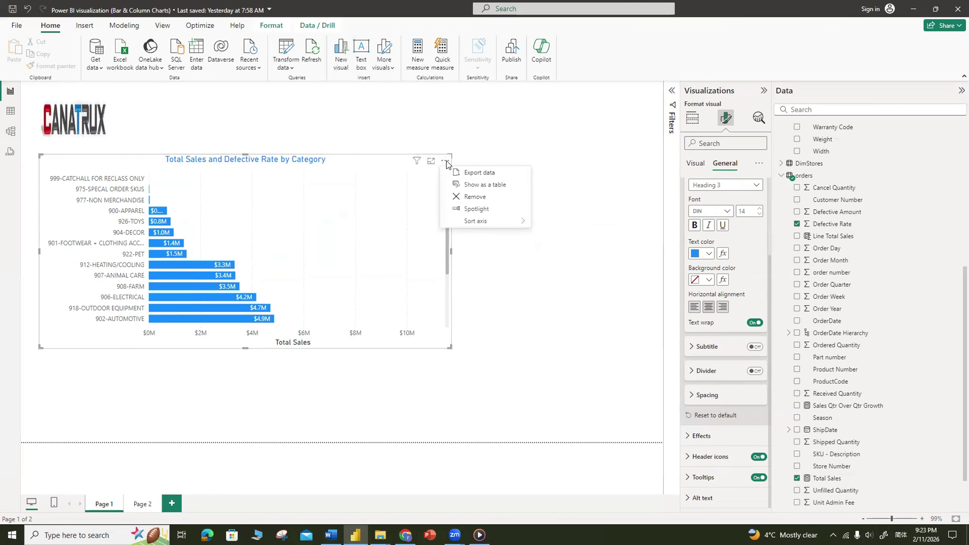
pyautogui.click(560, 222)
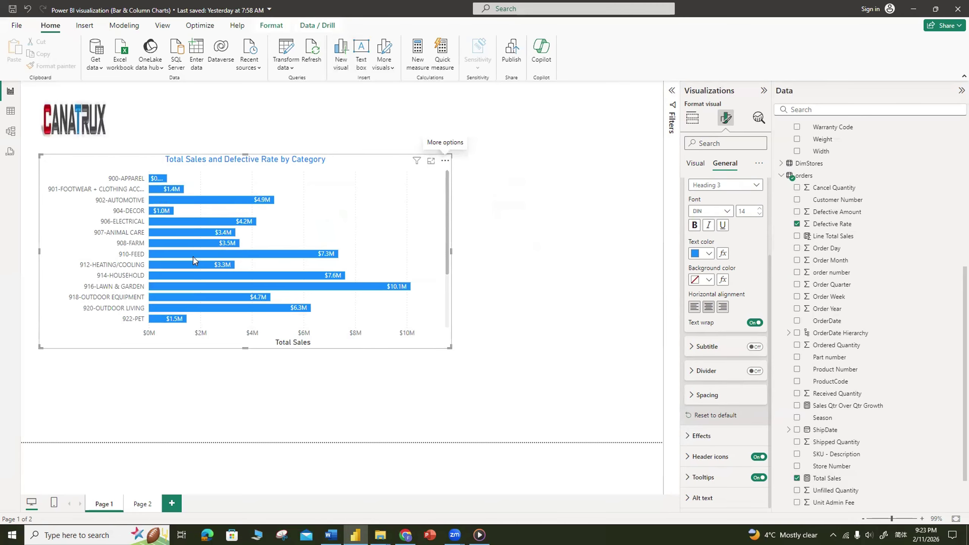
pyautogui.moveTo(223, 235)
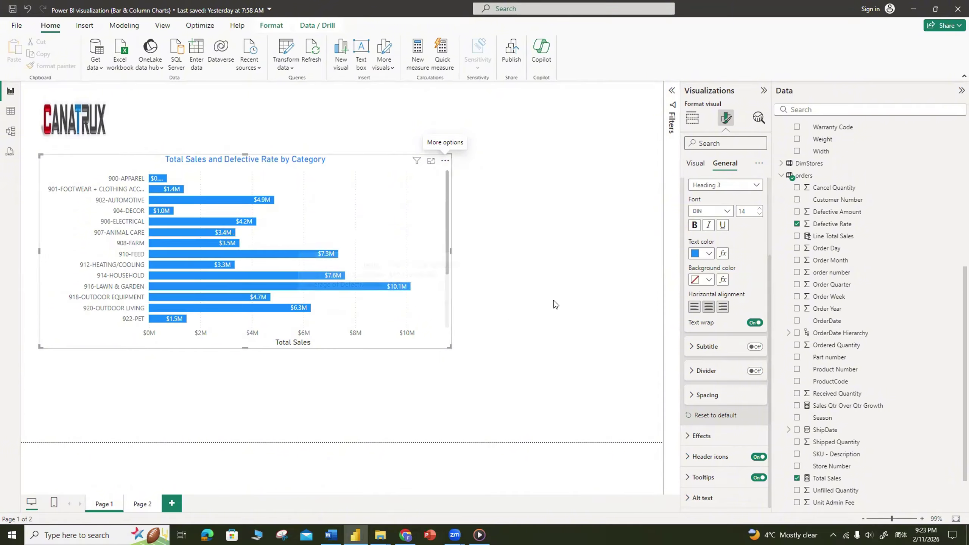
pyautogui.click(587, 132)
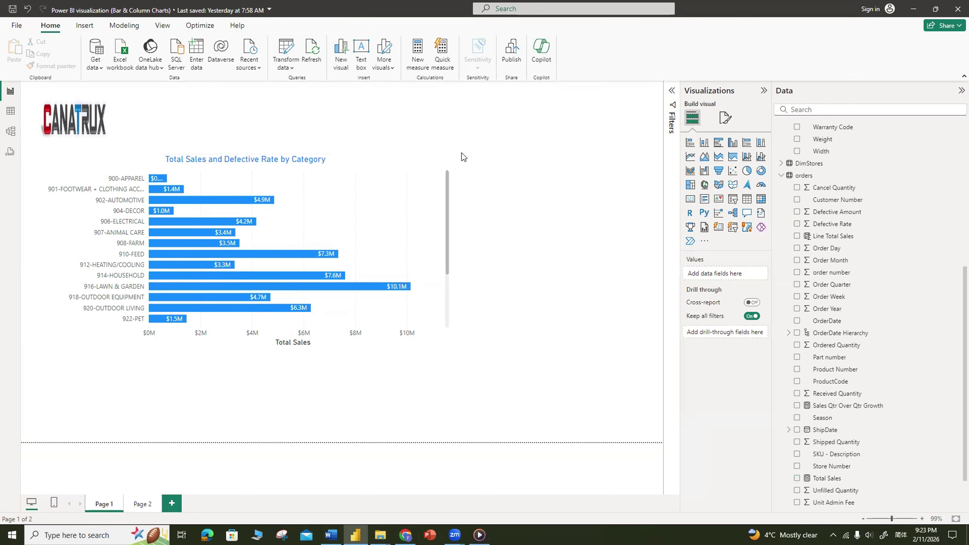
# Reselect the bar chart and set its title text color to black
pyautogui.click(380, 166)
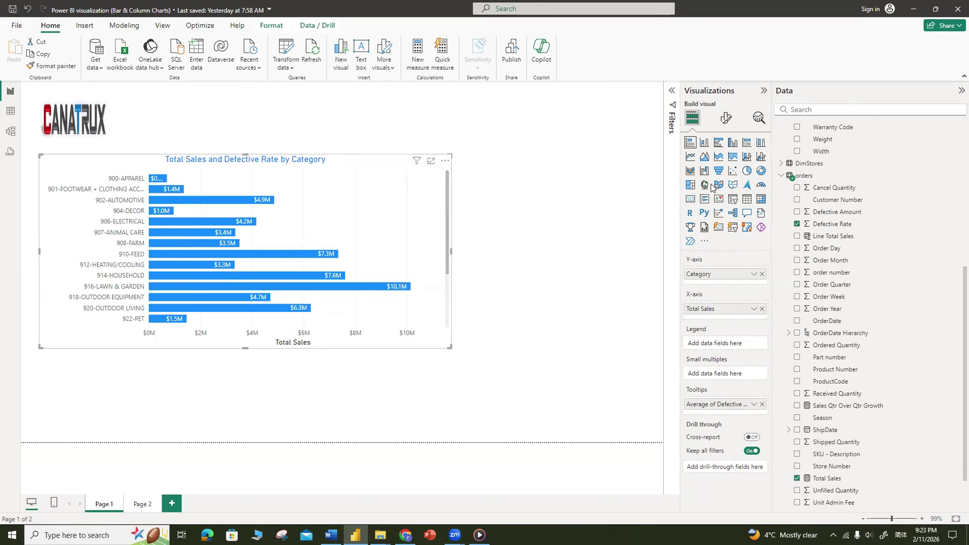
pyautogui.click(726, 119)
pyautogui.click(727, 164)
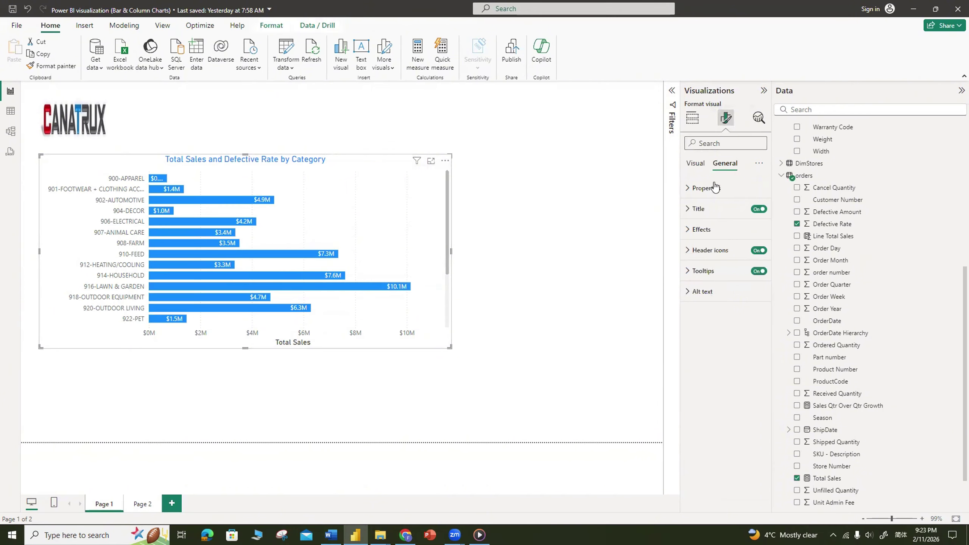
pyautogui.click(692, 209)
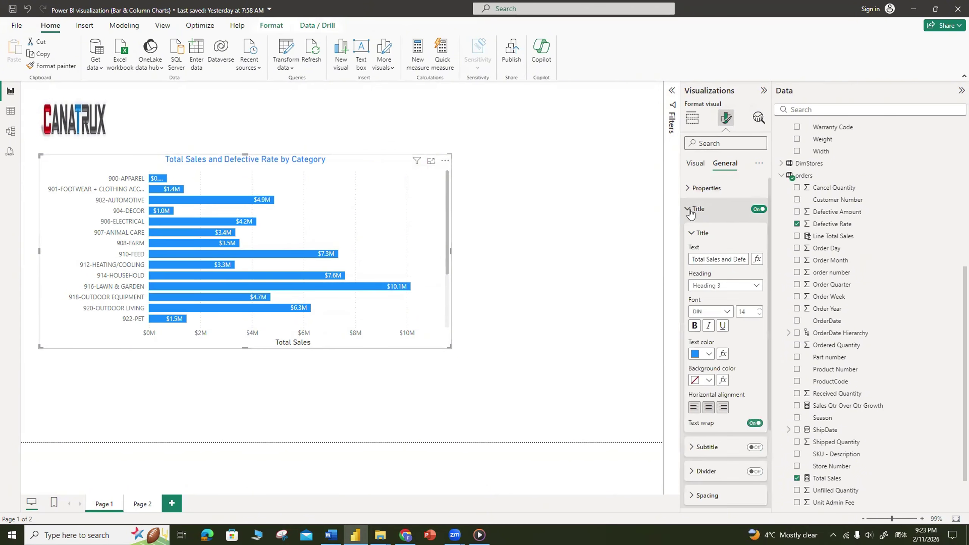
pyautogui.click(709, 353)
pyautogui.click(716, 195)
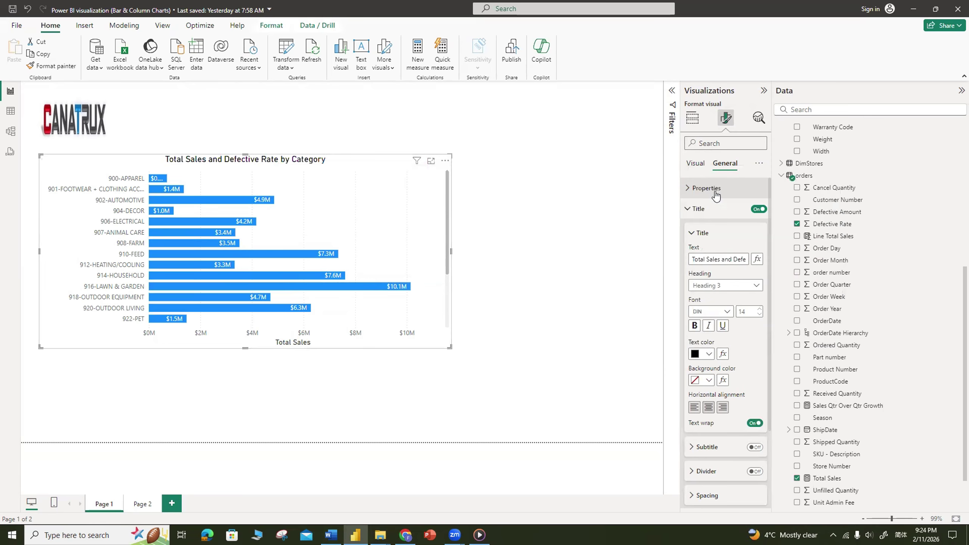